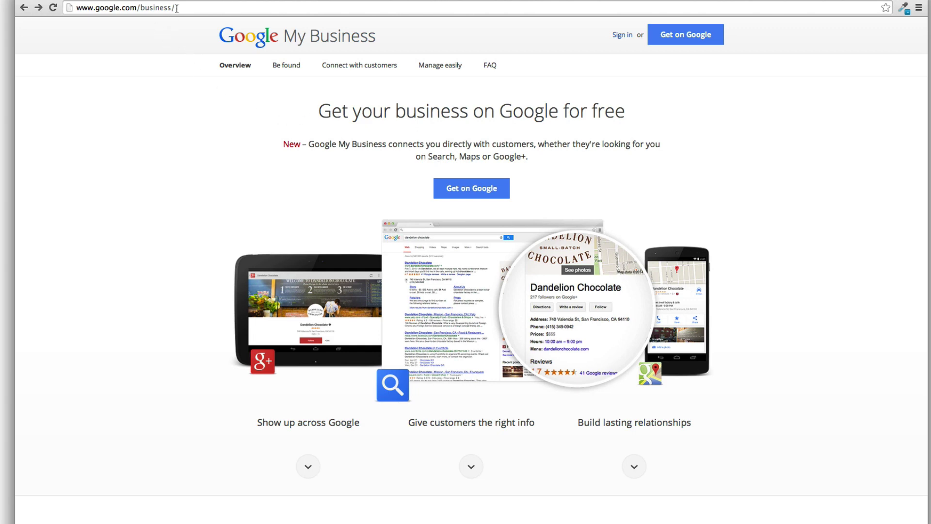
drag(176, 8, 137, 8)
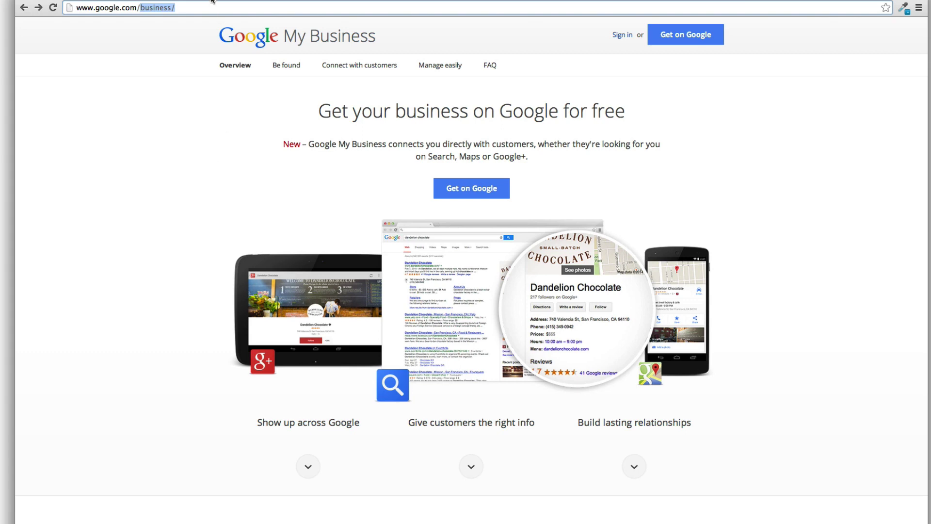
key(super+t)
text(google.com/)
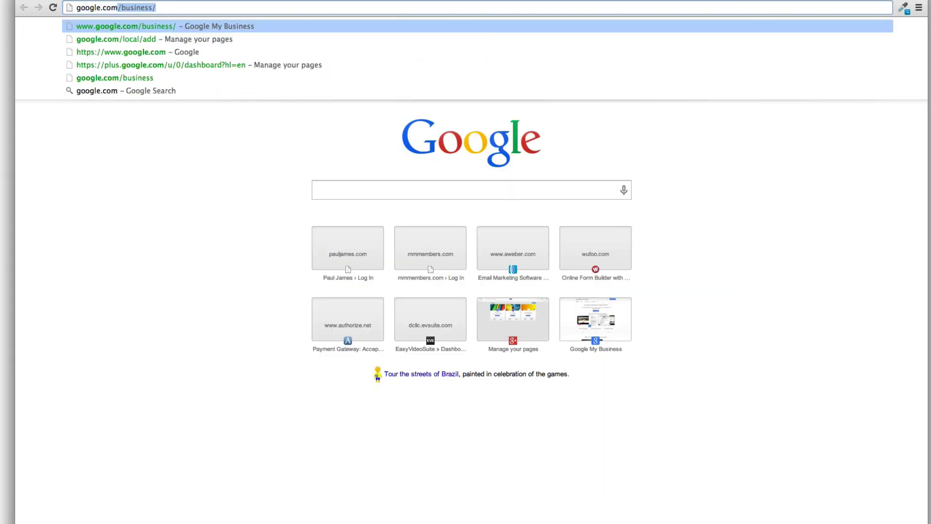
text(local/add)
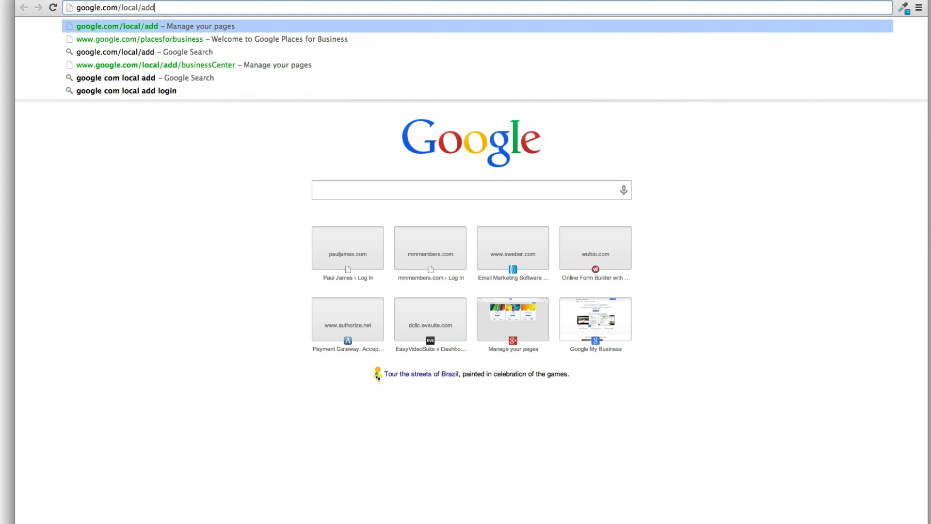
key(Return)
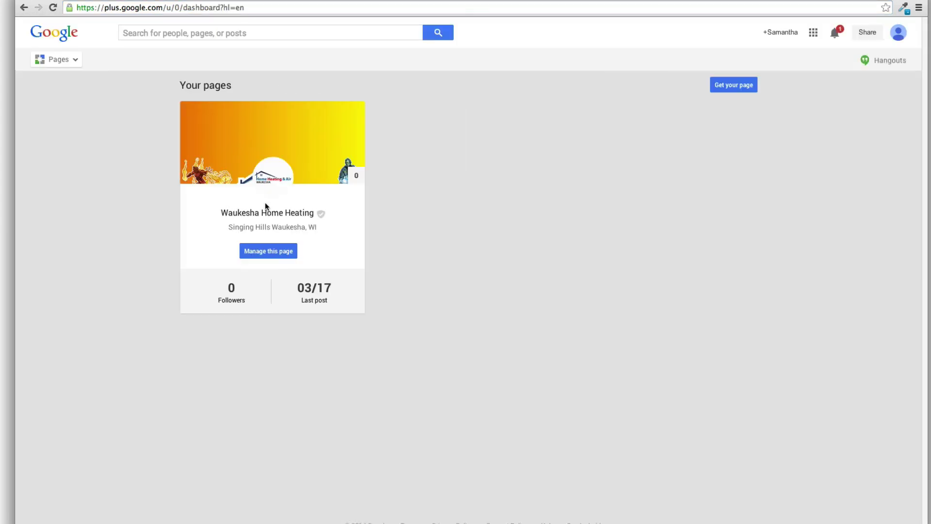
click(744, 85)
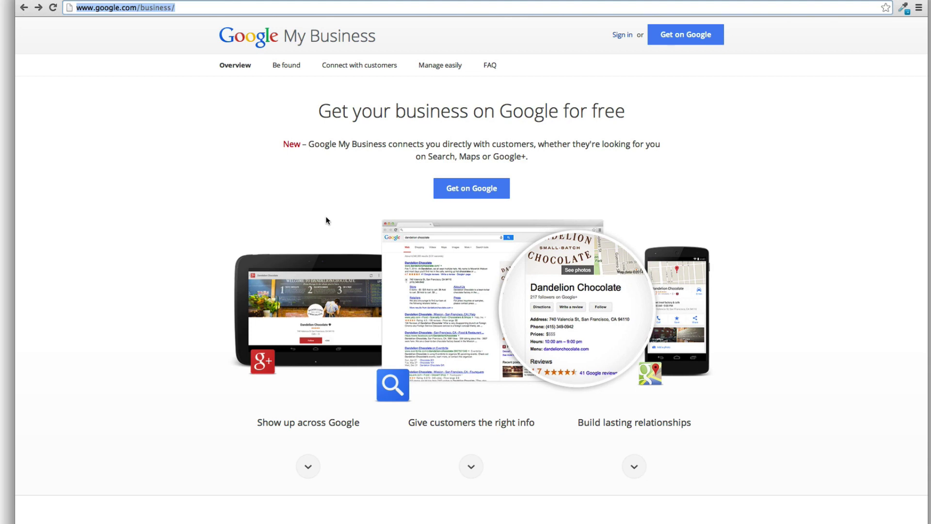
Open the Google My Business FAQ page in a new tab
click(127, 8)
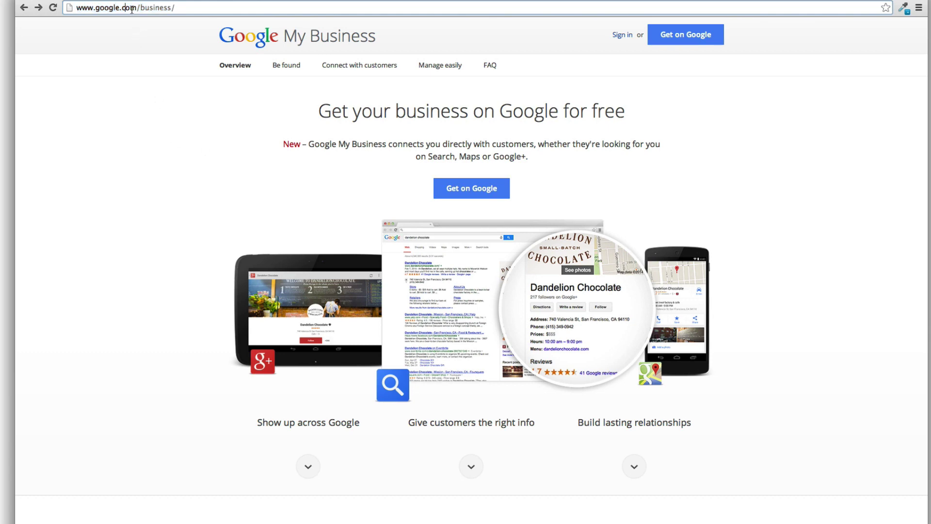
drag(136, 8, 76, 9)
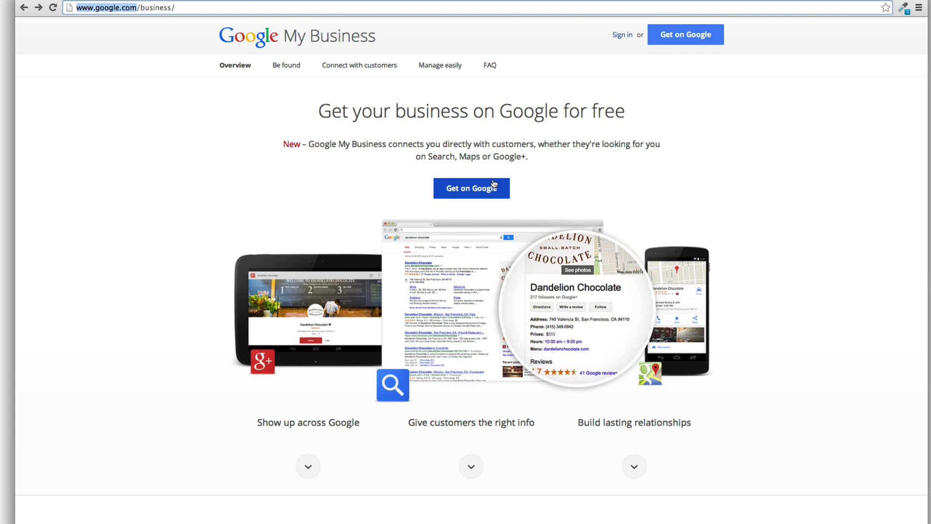
right_click(486, 63)
click(495, 66)
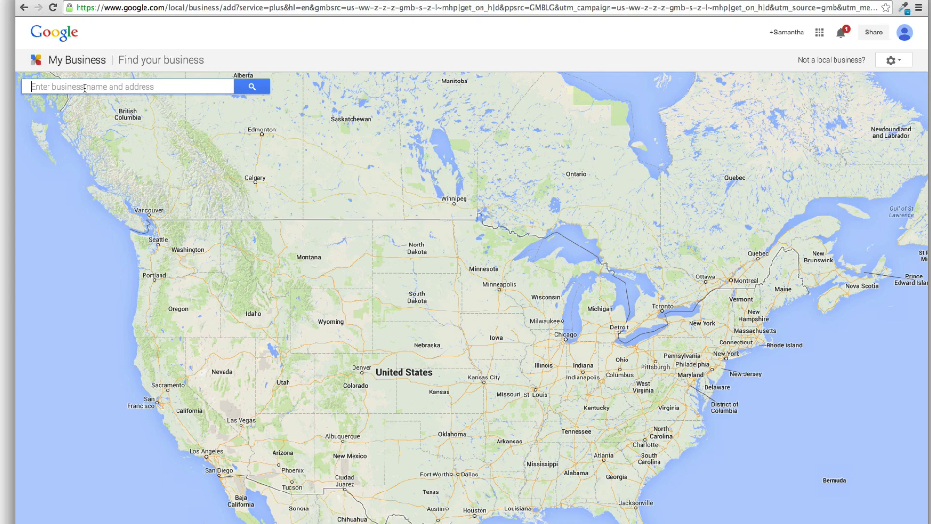
Search for the business by its phone number, then choose to enter the details manually
text(262-2)
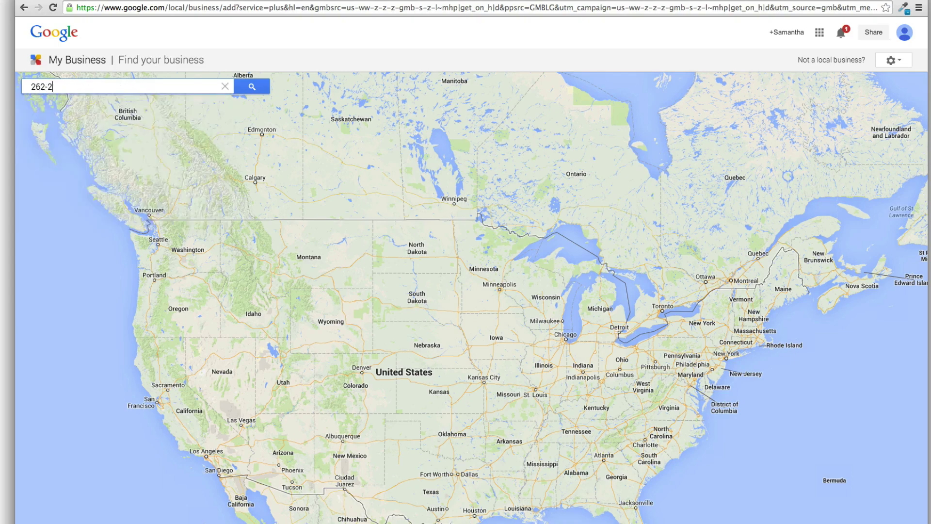
text(22-3333)
key(Return)
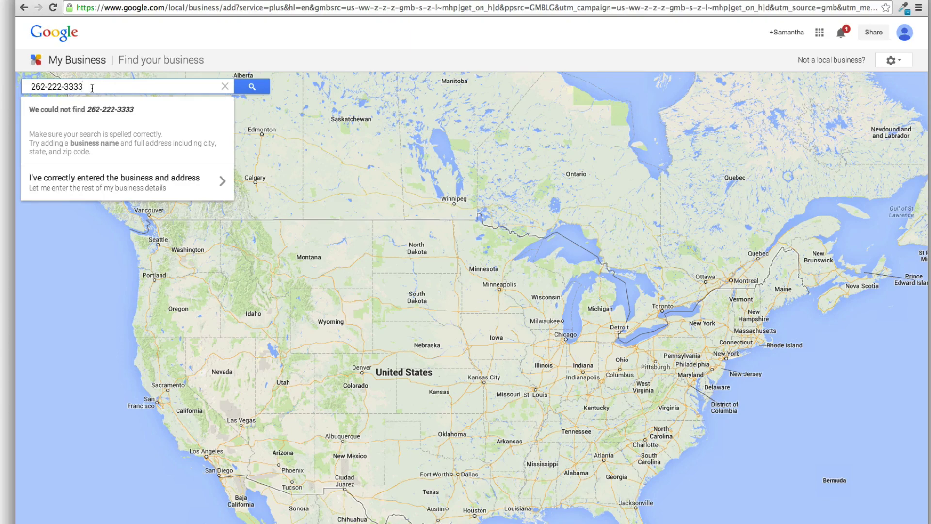
click(93, 174)
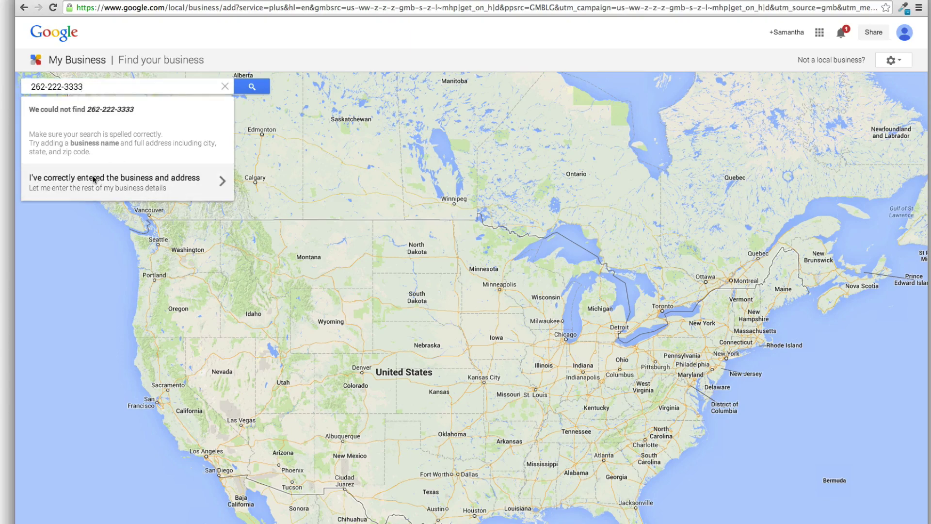
Enter the business name Bob's Plumbing, its street address and the city Milwaukee
text(Bo)
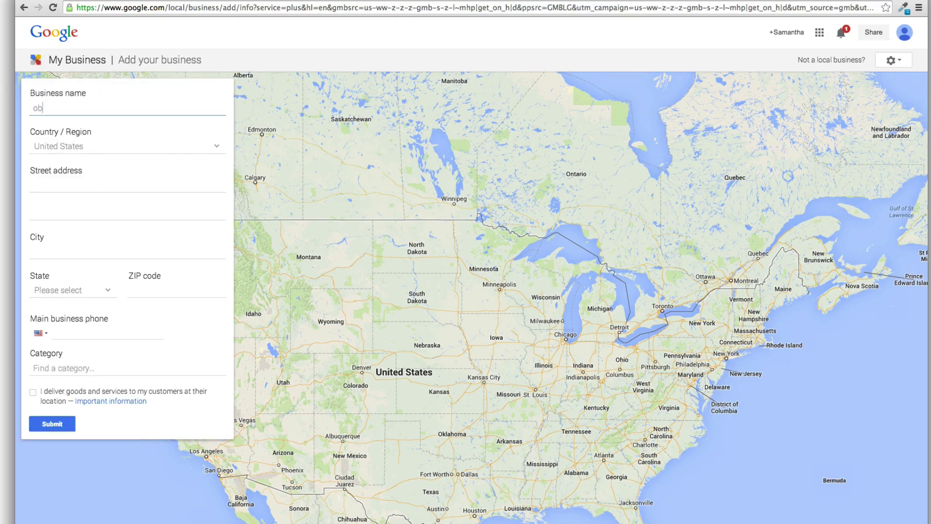
key(BackSpace)
key(BackSpace)
text(Boib)
key(BackSpace)
key(BackSpace)
text(b's)
key(BackSpace)
text(s Plumbing)
click(149, 189)
text(123)
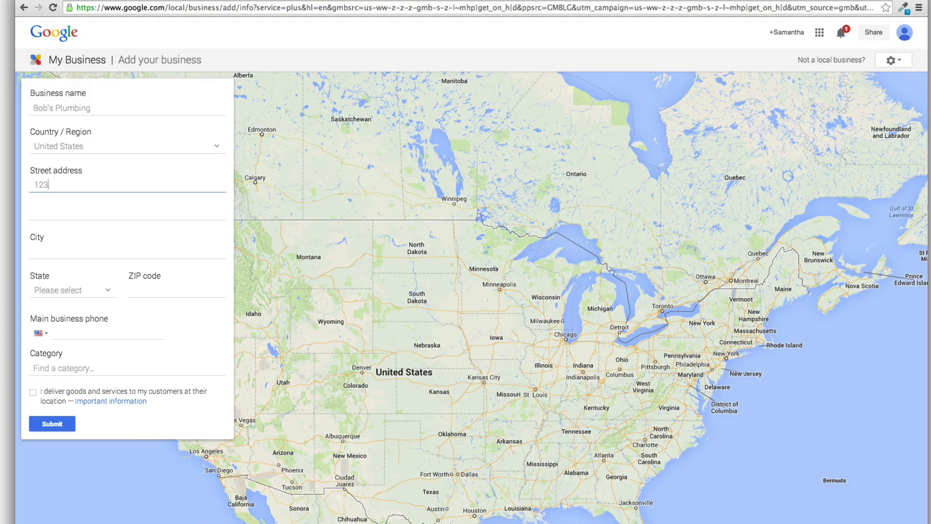
text( Water St)
click(105, 253)
text(Milwaukee)
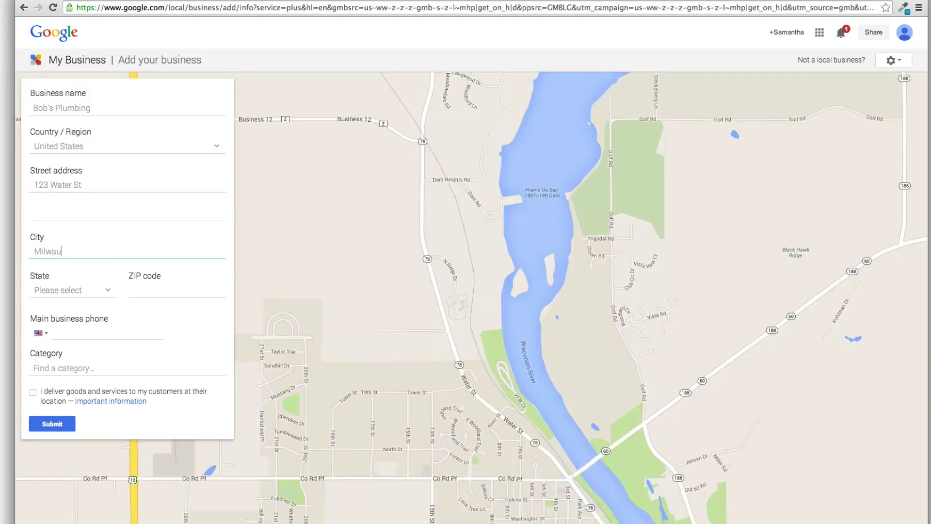
Choose Wisconsin as the state and fill in the ZIP code and business phone number
click(76, 291)
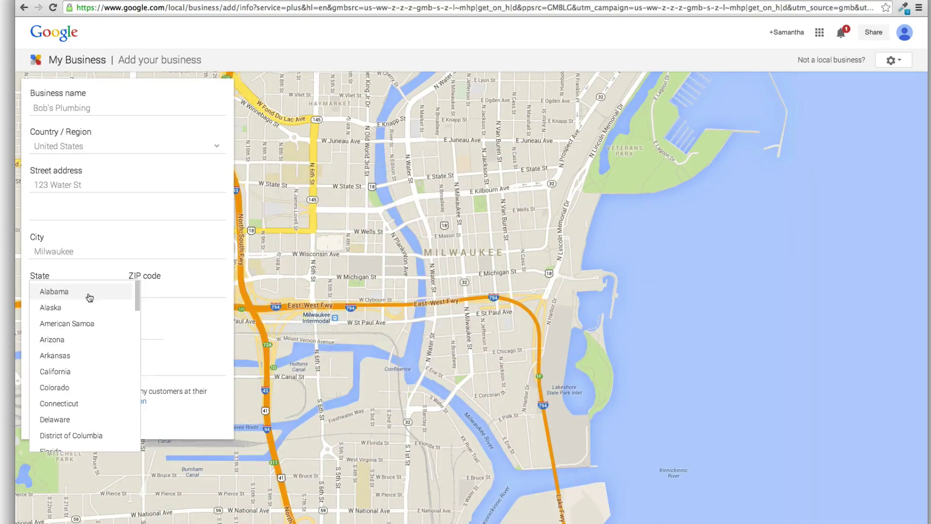
scroll(87, 420, down, 10)
scroll(86, 422, down, 5)
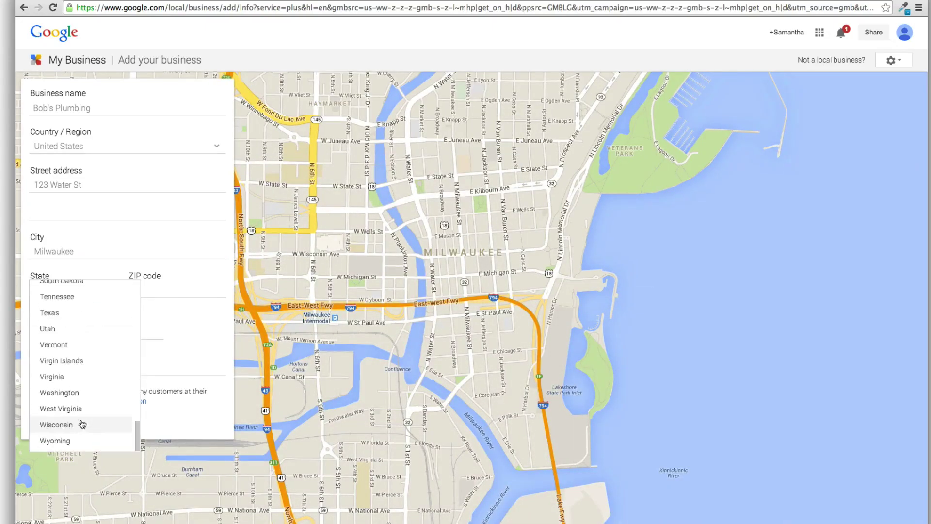
click(83, 421)
click(144, 286)
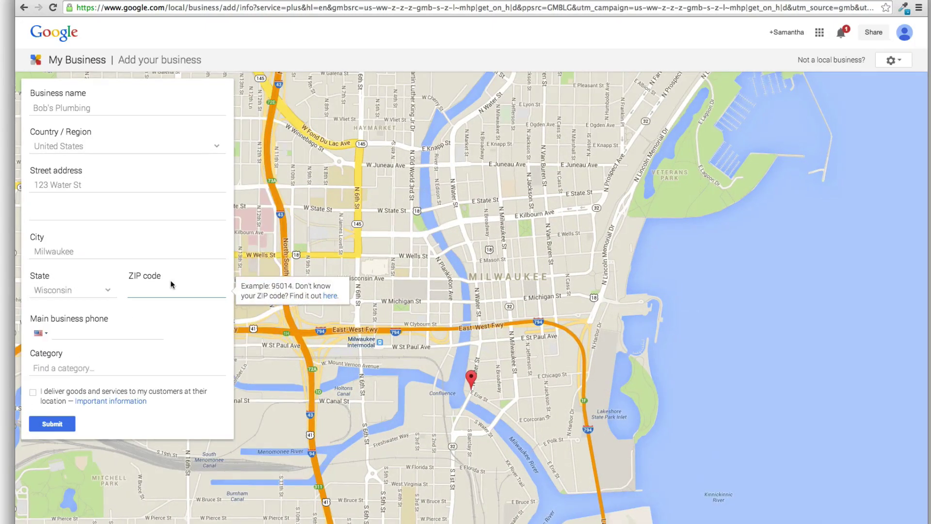
text(53218)
click(102, 329)
text(262-22)
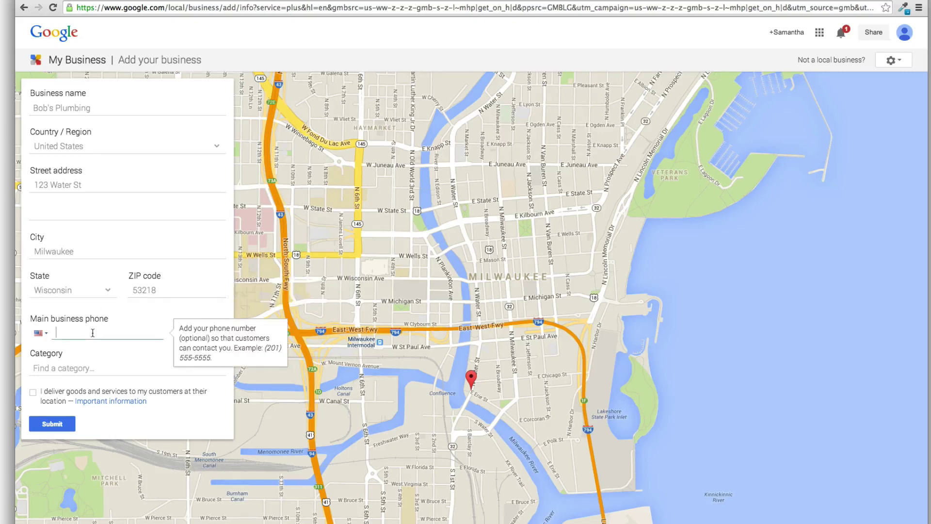
text(2-3333)
Set the category to Plumber, mark delivery to customers, and submit the form
click(61, 371)
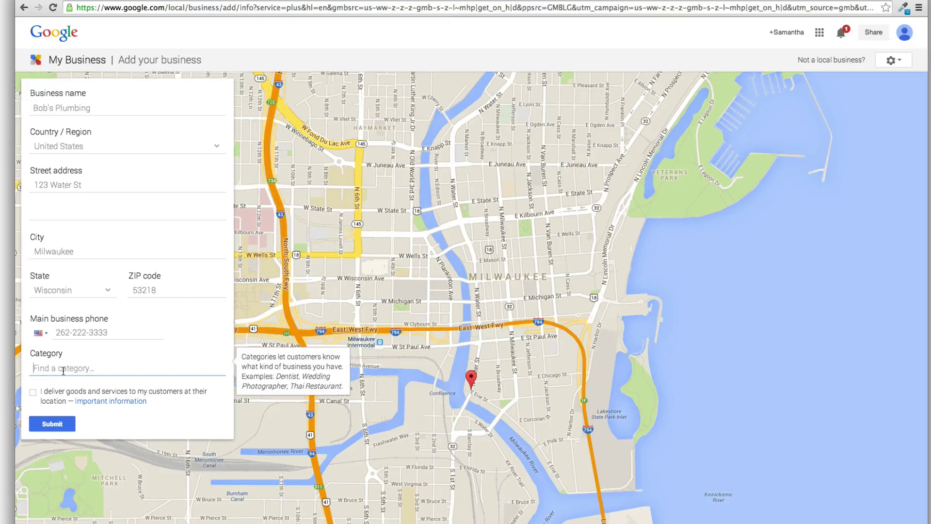
text(Plum)
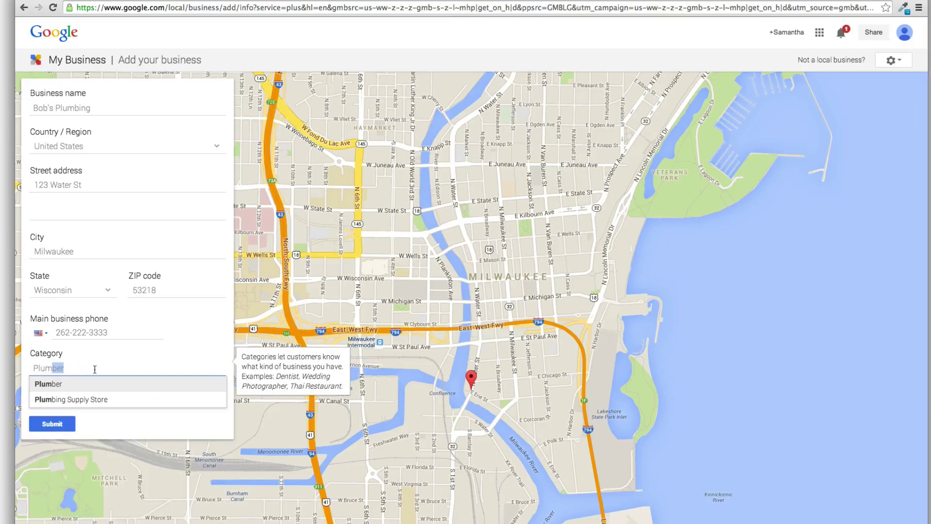
click(68, 383)
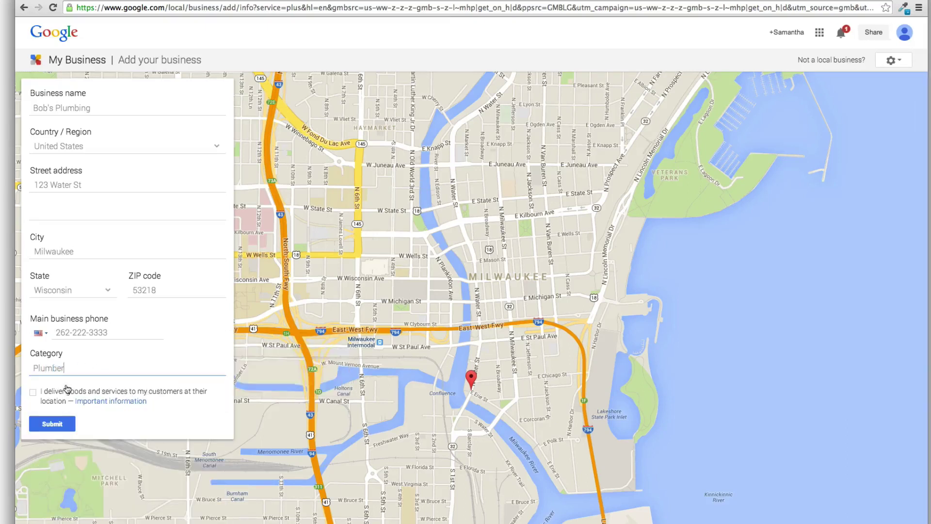
click(33, 392)
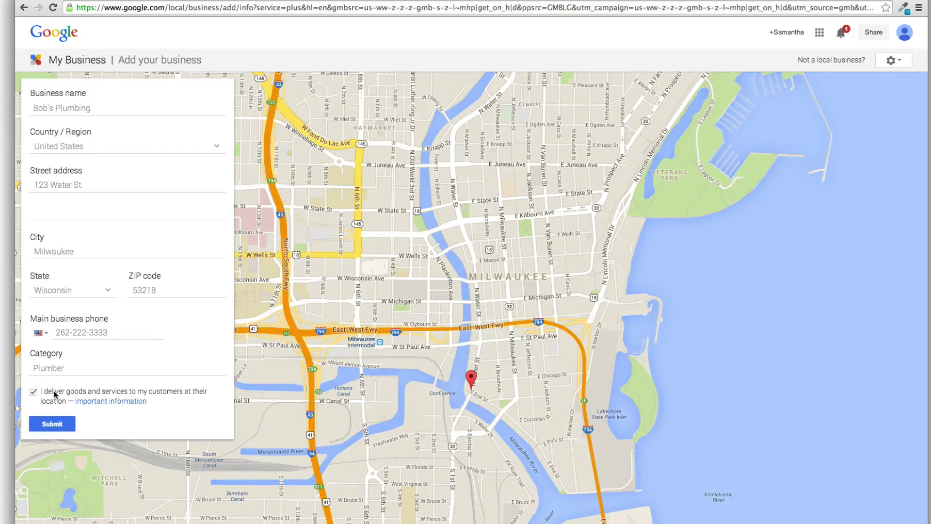
click(54, 423)
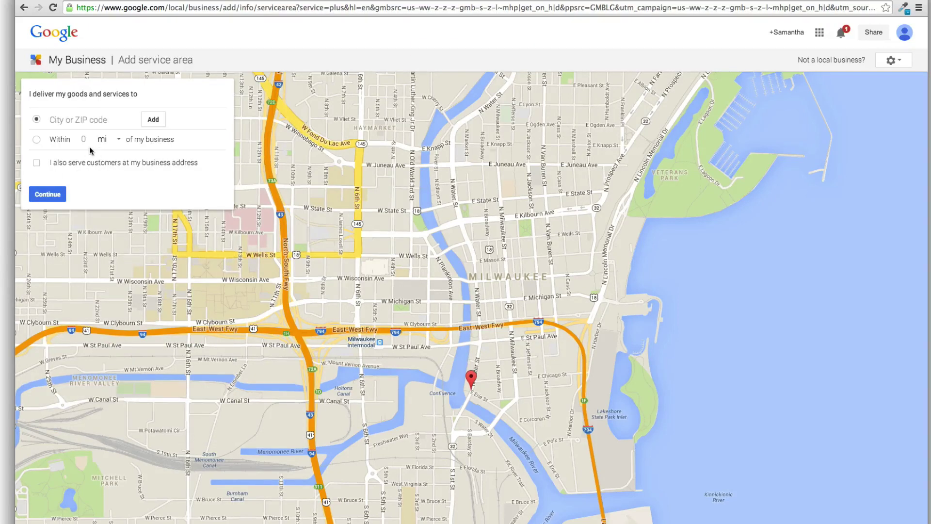
Define the service area as a radius of 20, also serving customers at the business address
click(68, 120)
click(38, 140)
text(20)
click(37, 164)
Confirm the service area, affirm authority to manage the business, and submit the details
click(52, 193)
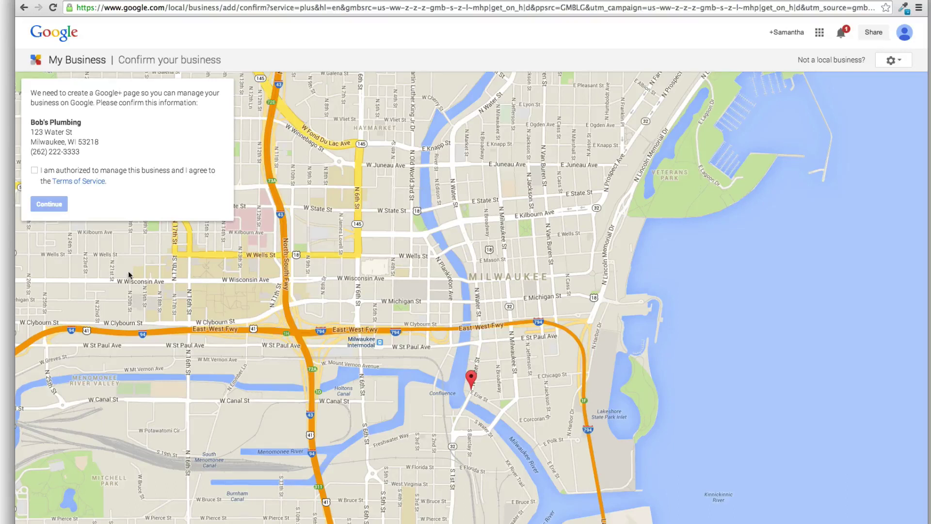
click(35, 170)
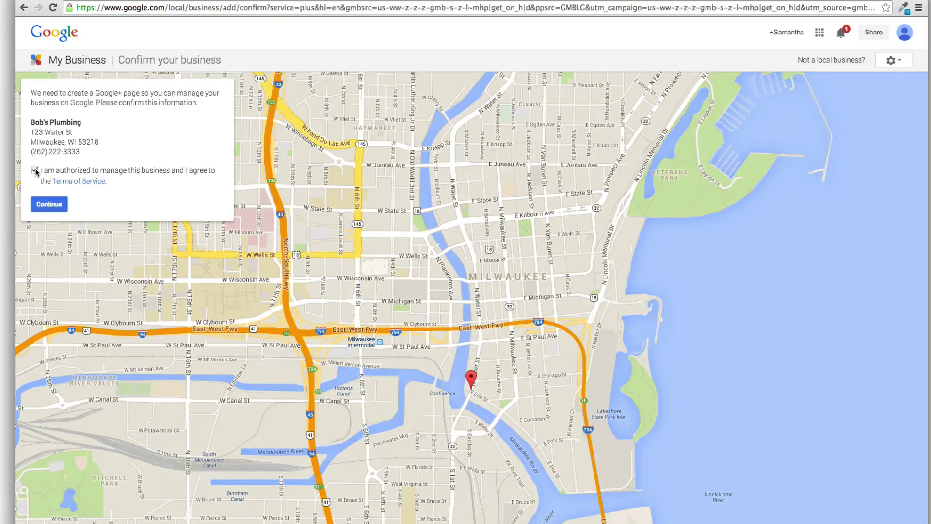
click(49, 204)
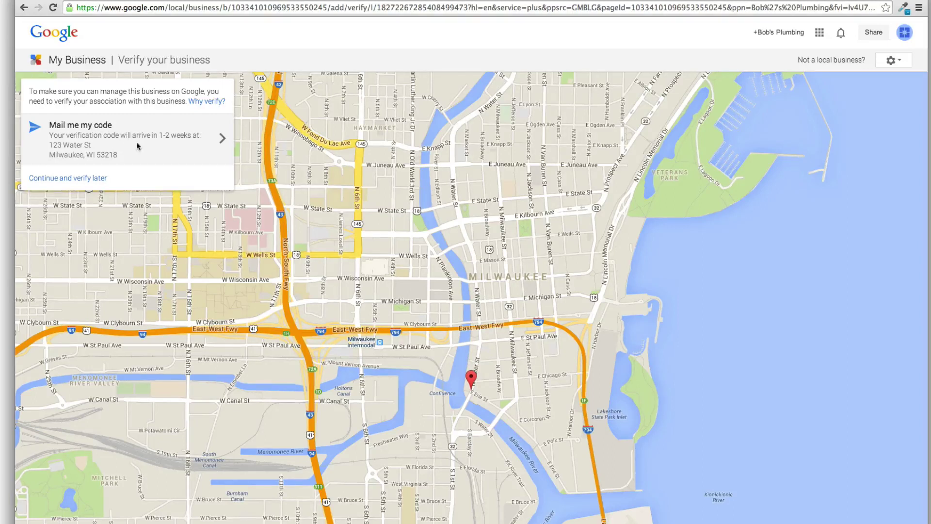
Postpone verification and dismiss the welcome tour on the new dashboard
click(87, 179)
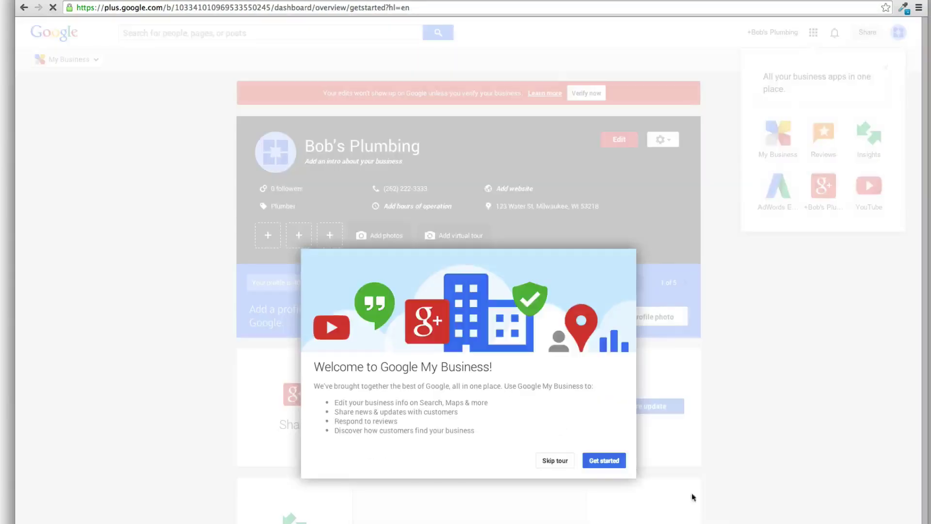
click(555, 460)
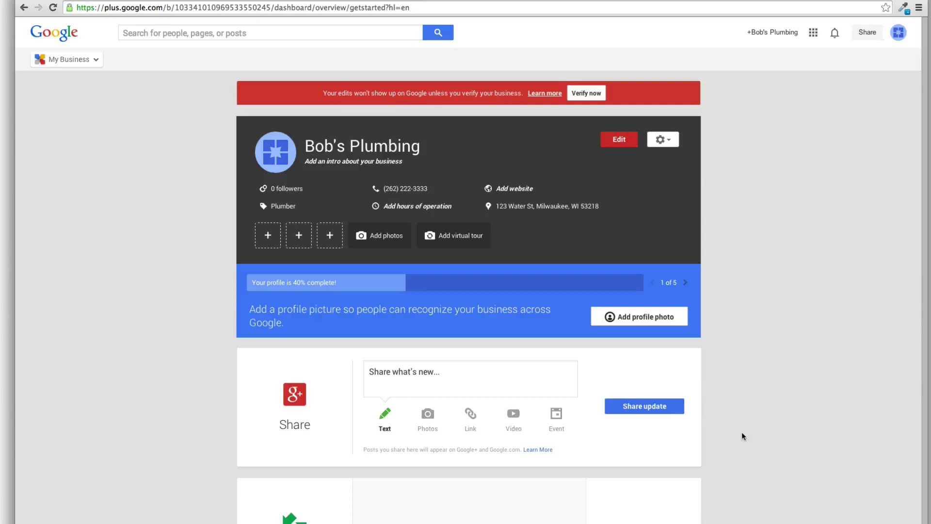
scroll(742, 437, down, 3)
scroll(742, 438, up, 3)
scroll(742, 446, down, 3)
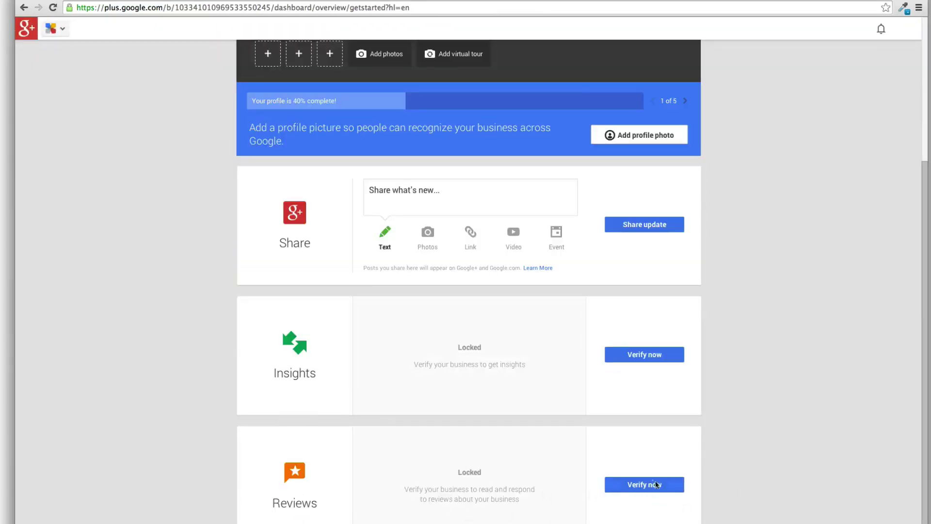
scroll(696, 504, up, 3)
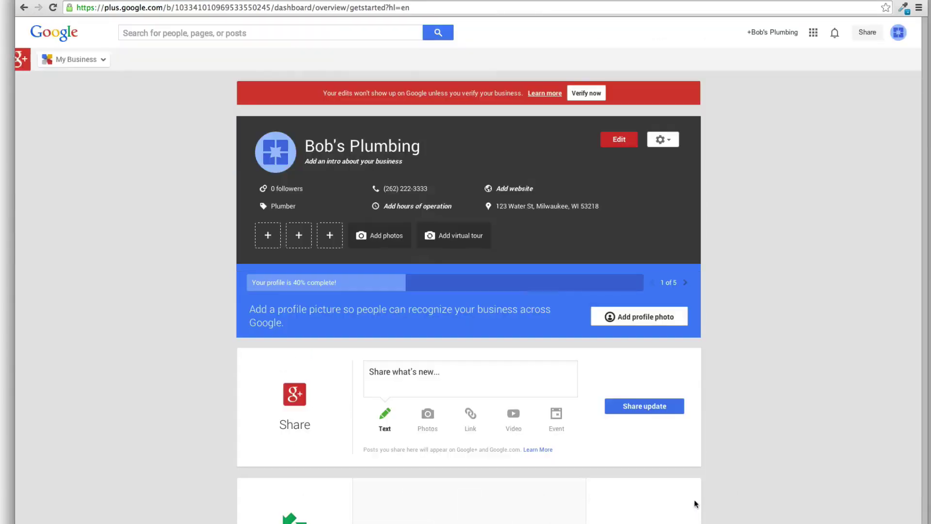
Review the Bob's Plumbing business info, then return to the dashboard
click(620, 140)
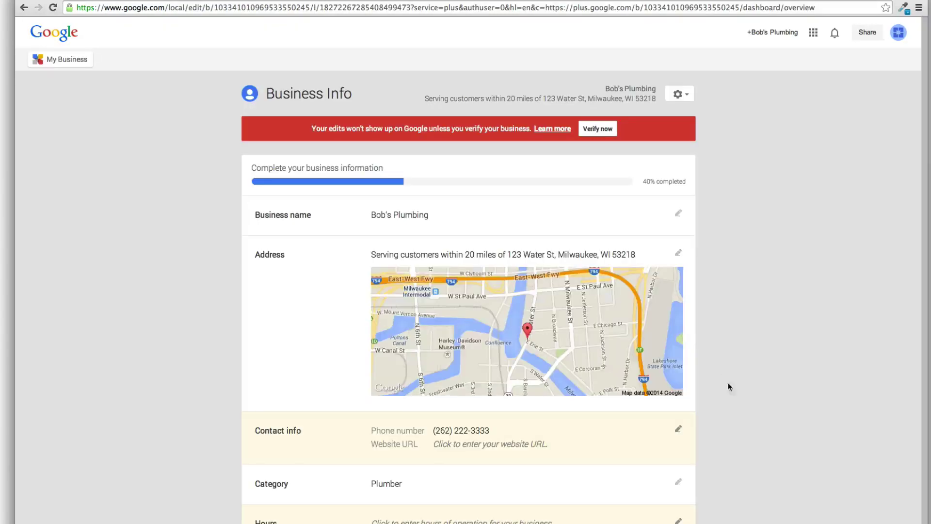
scroll(729, 387, down, 4)
scroll(613, 474, up, 4)
click(77, 54)
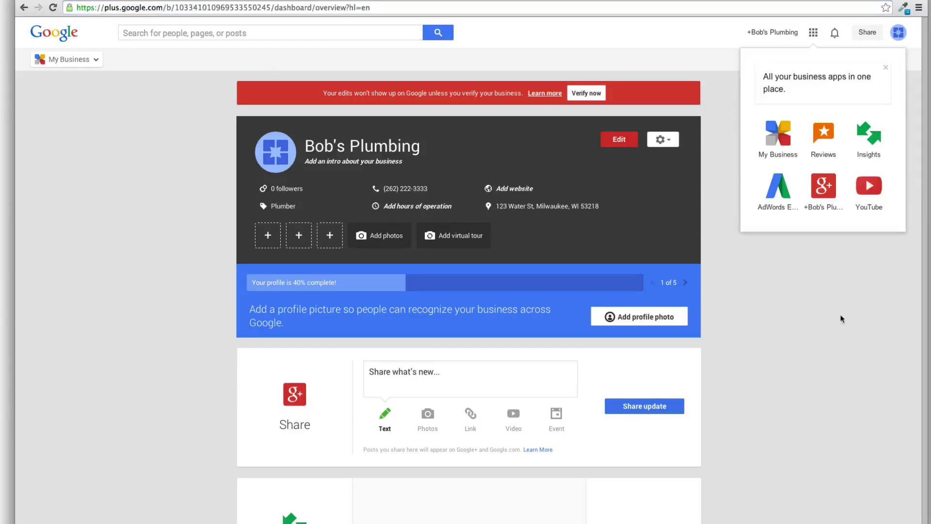
View all pages the account manages, then go to the google.com/business overview
click(898, 33)
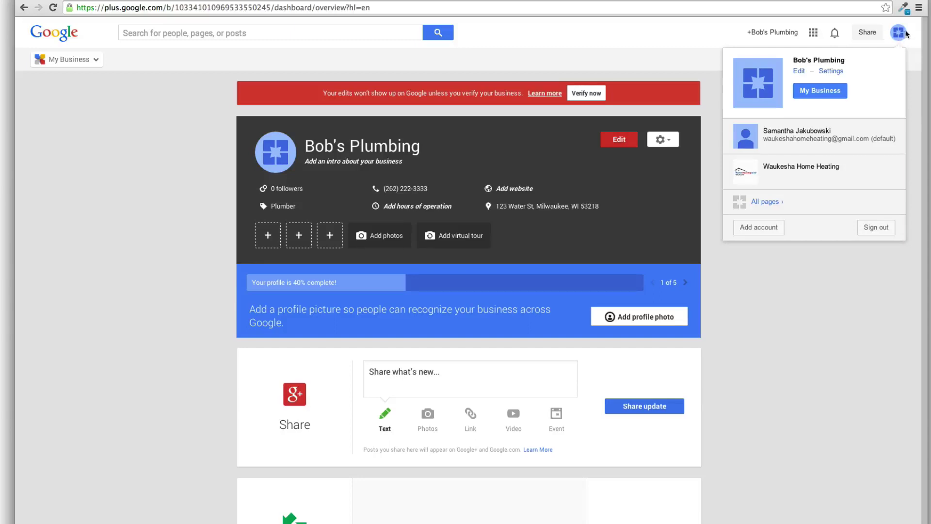
click(768, 202)
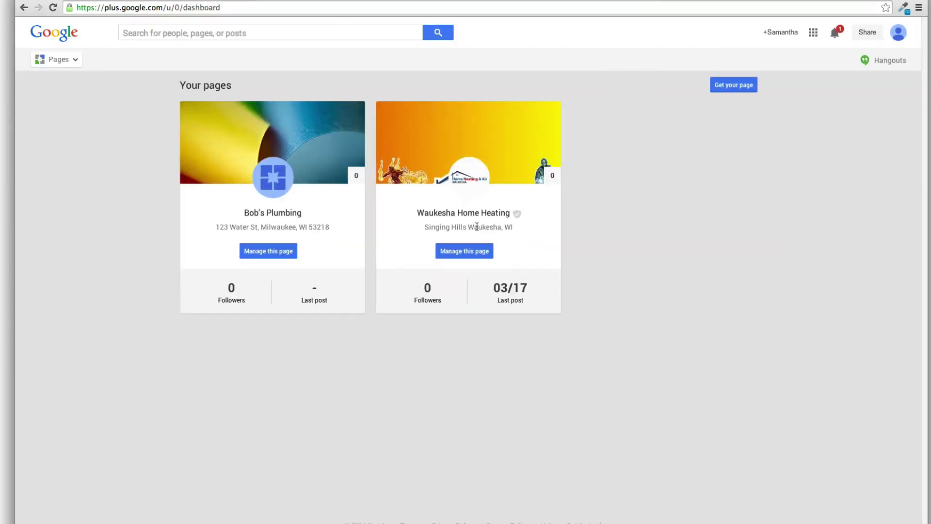
double_click(149, 9)
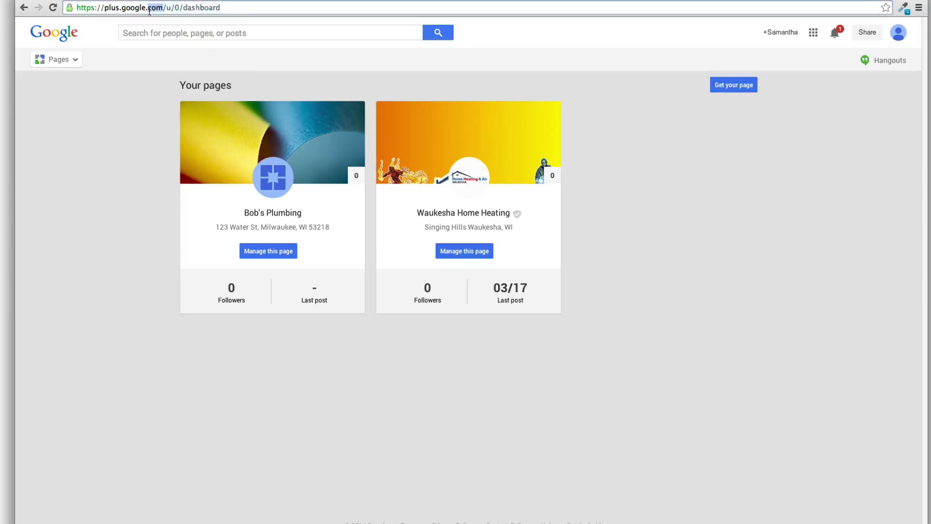
click(149, 9)
text(google.com)
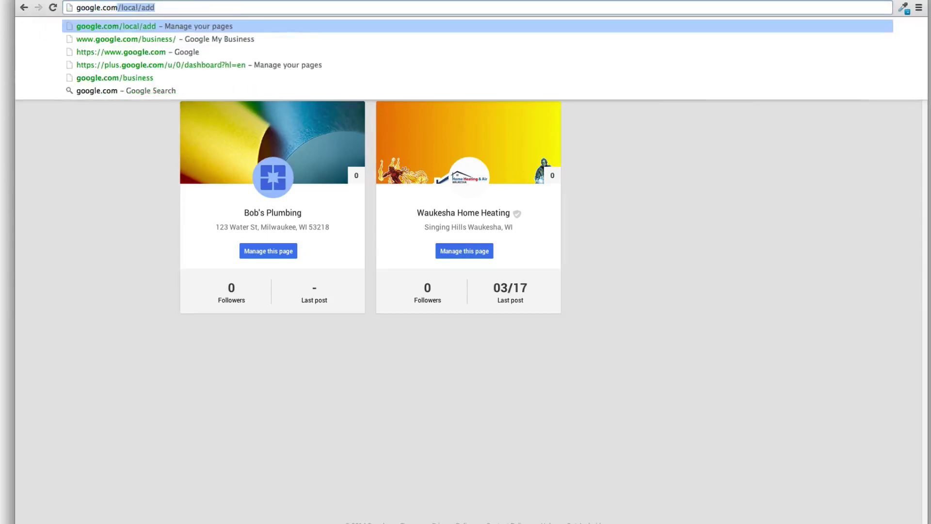
text(/)
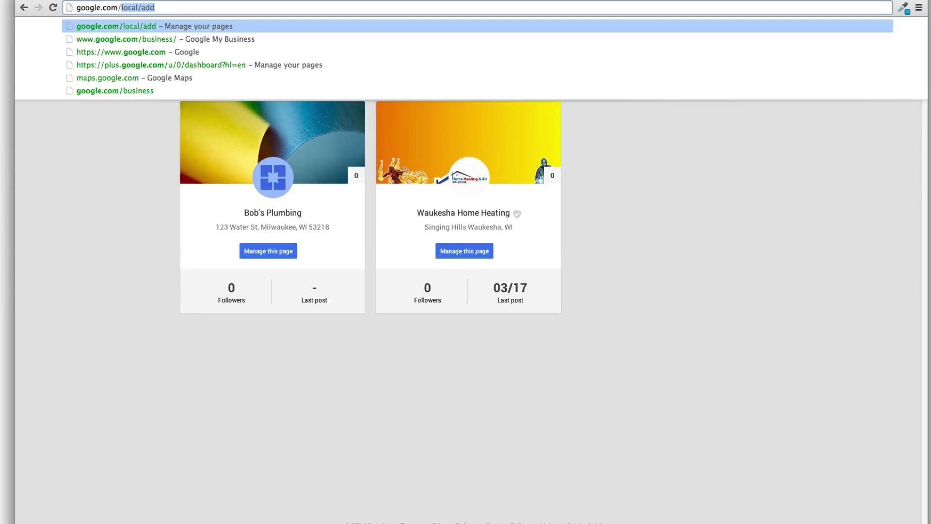
click(151, 38)
drag(182, 9, 77, 5)
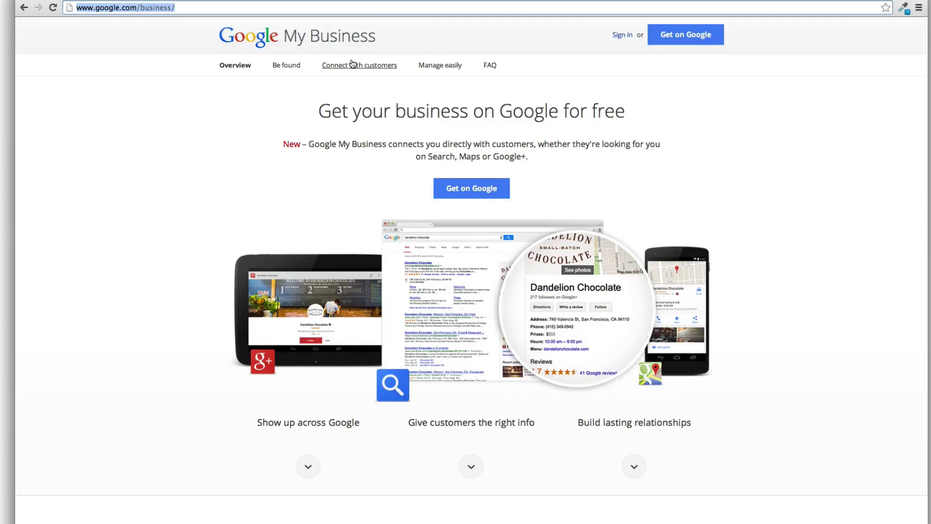
Expand the FAQ question on how it differs from Google Places and Google+ Pages
click(179, 7)
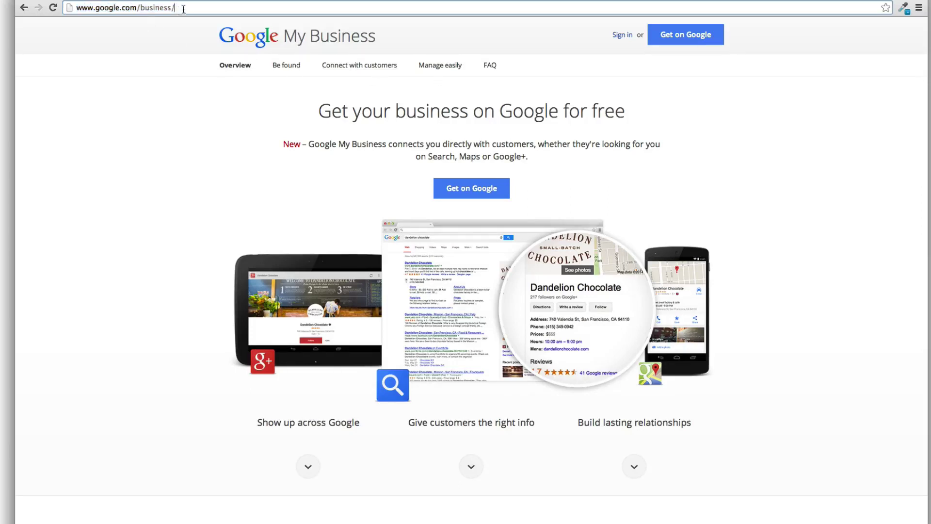
drag(179, 8, 137, 8)
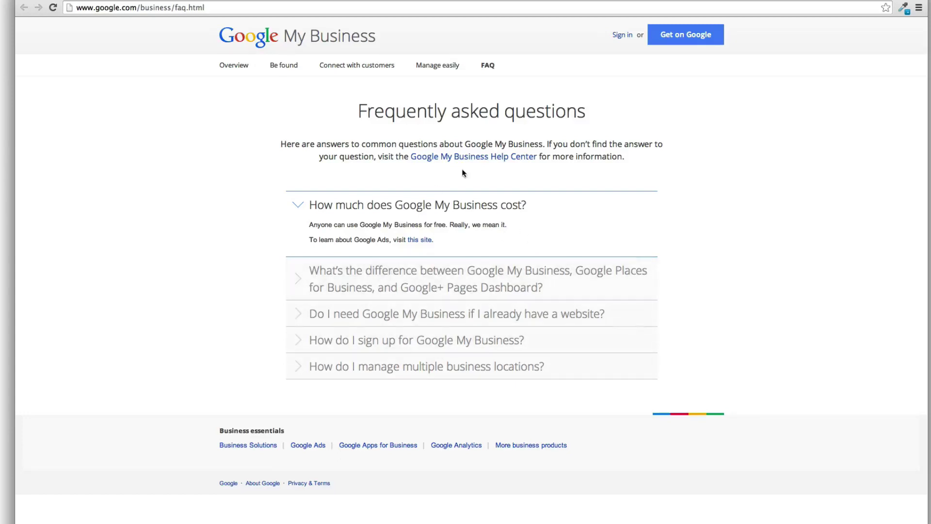
click(402, 286)
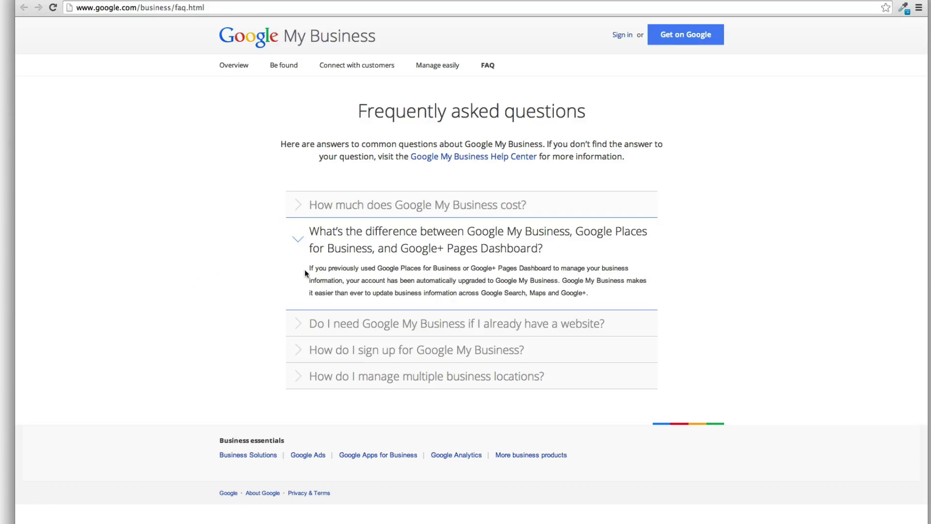
Highlight parts of the answer, then search for 'dentist' in a new tab
drag(309, 268, 558, 283)
click(425, 286)
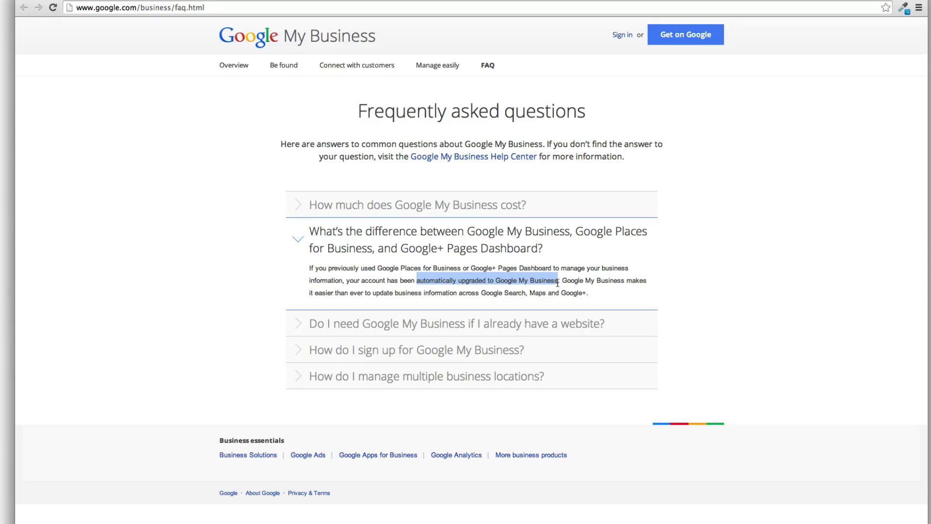
drag(560, 282, 396, 286)
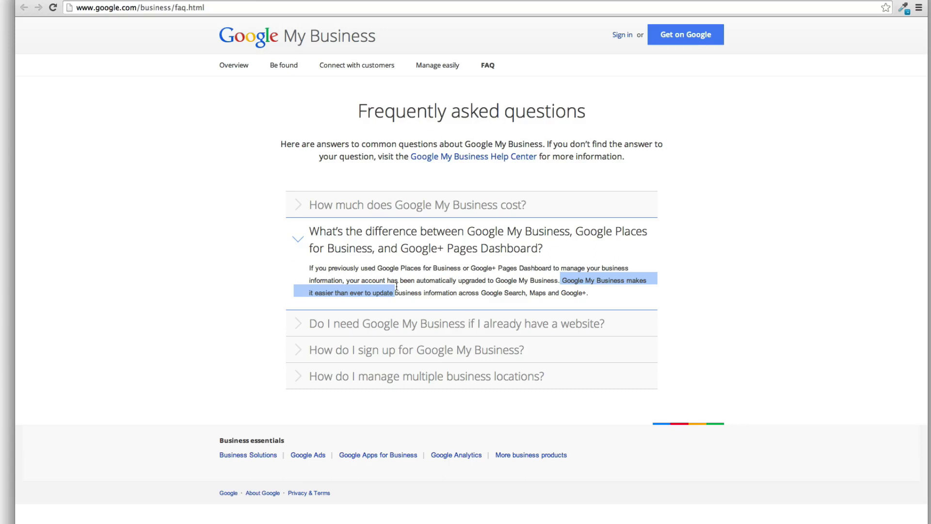
click(509, 289)
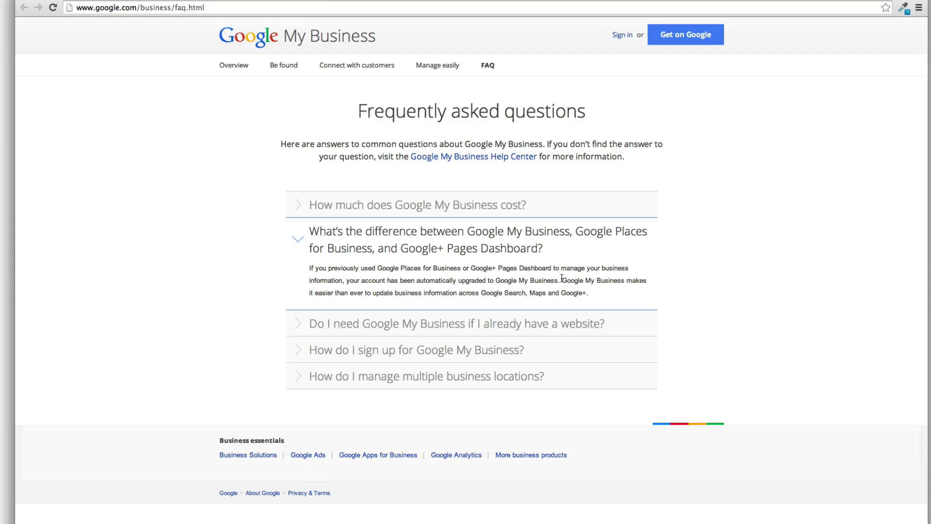
drag(562, 280, 614, 280)
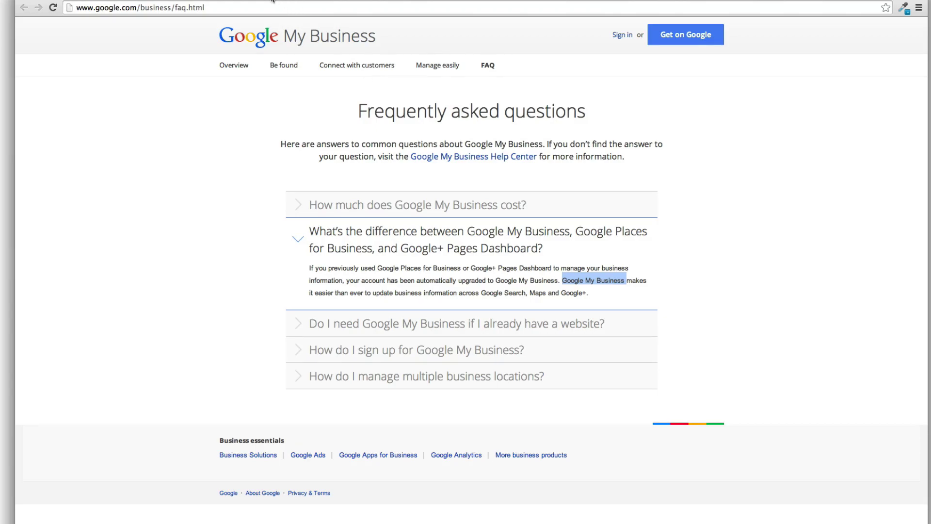
key(ctrl+t)
text(dentist)
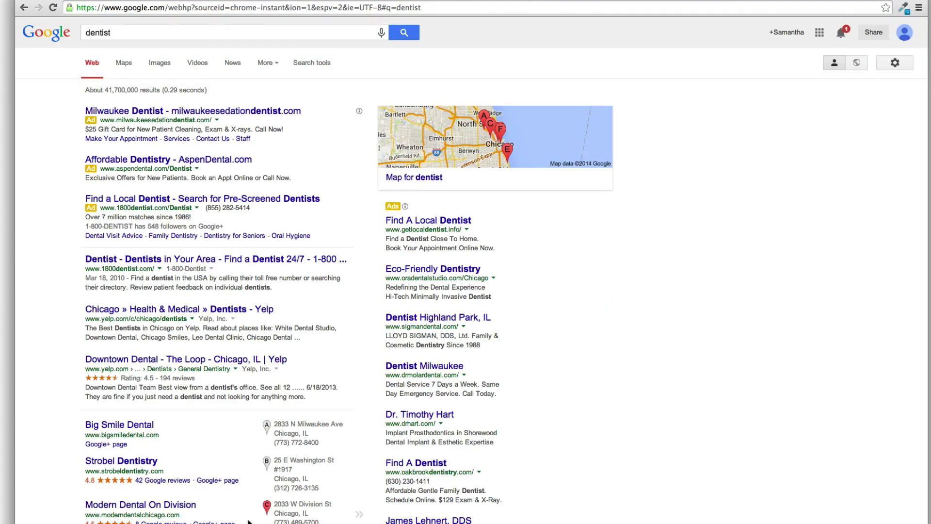
Scroll down to the local dentist listings marked A through G beside the map
scroll(248, 518, down, 4)
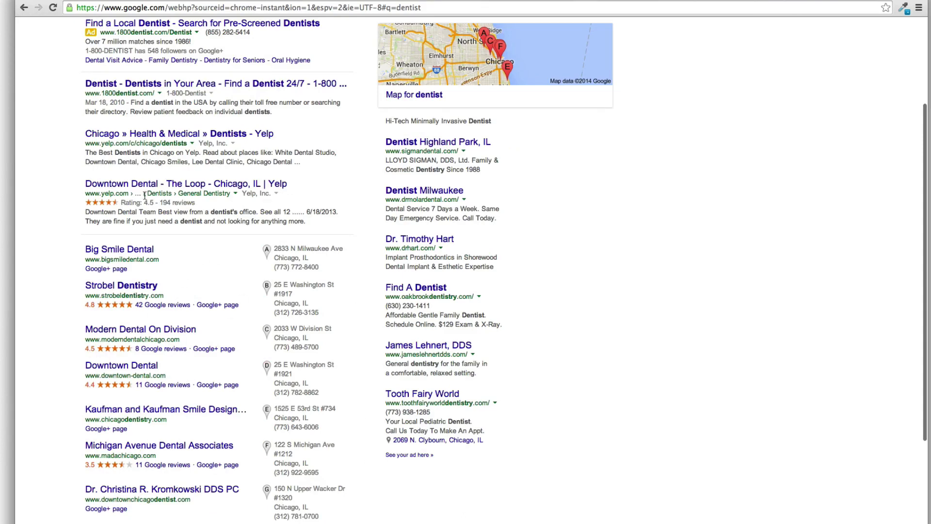